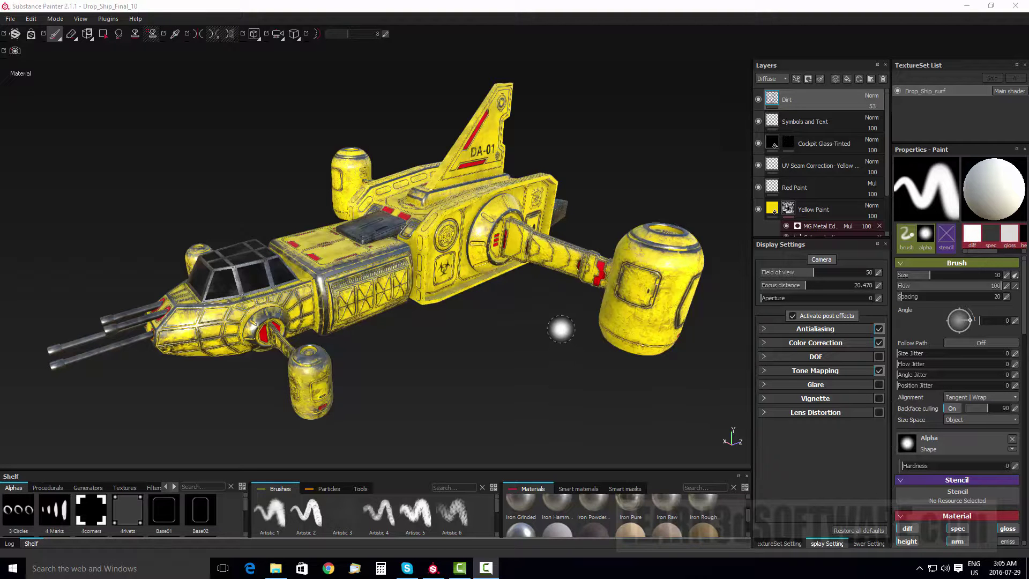
# - Zoom and orbit the view to inspect the drop ship's underside
pyautogui.scroll(5, 517, 322)
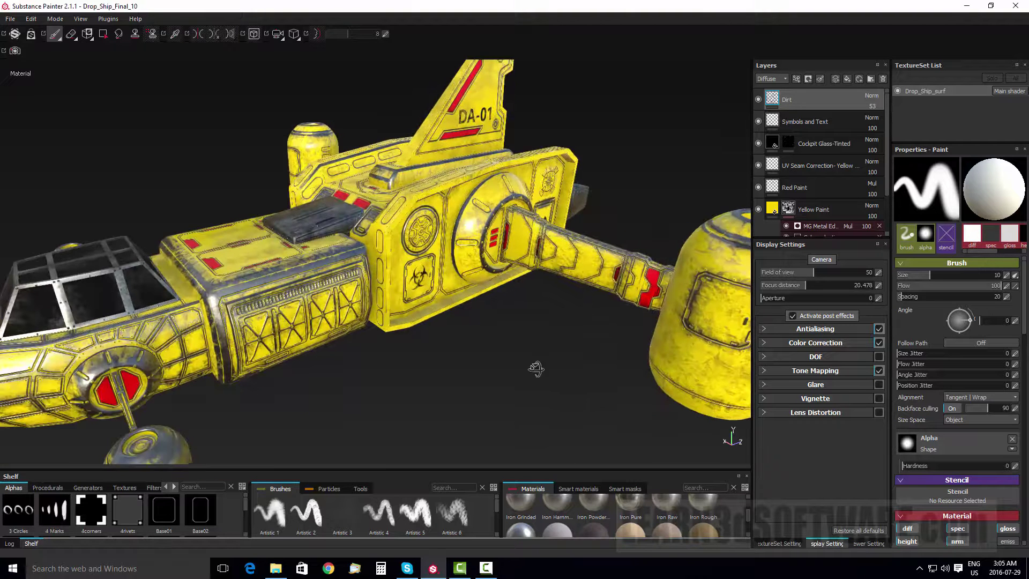
pyautogui.moveTo(569, 358)
pyautogui.keyDown('alt'); pyautogui.mouseDown()
pyautogui.moveTo(649, 326)
pyautogui.moveTo(493, 372)
pyautogui.moveTo(533, 368)
pyautogui.moveTo(522, 353)
pyautogui.moveTo(545, 352)
pyautogui.moveTo(509, 395)
pyautogui.moveTo(554, 342)
pyautogui.moveTo(547, 354)
pyautogui.mouseUp(); pyautogui.keyUp('alt')
pyautogui.scroll(-3, 502, 379)
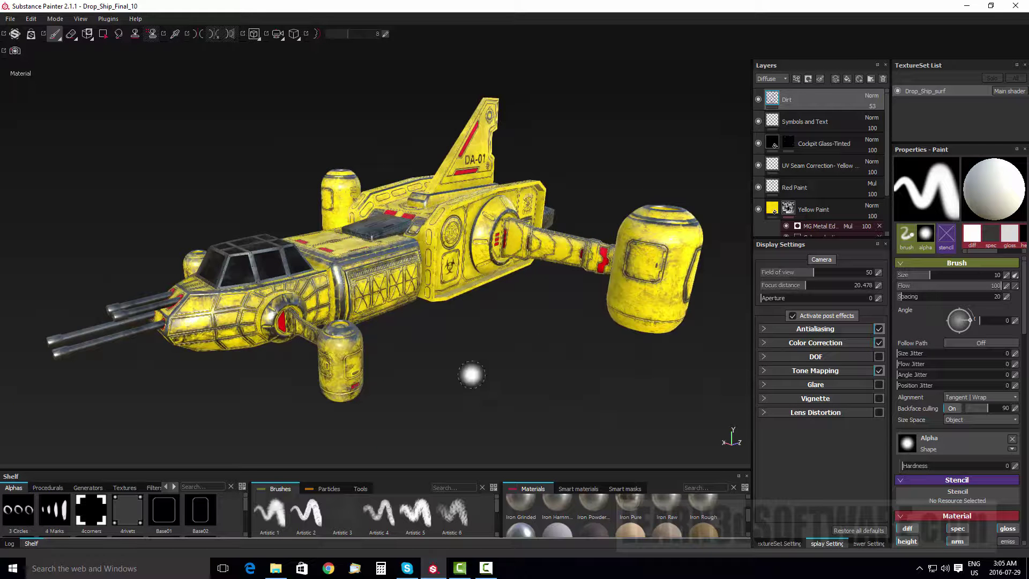
pyautogui.scroll(8, 525, 346)
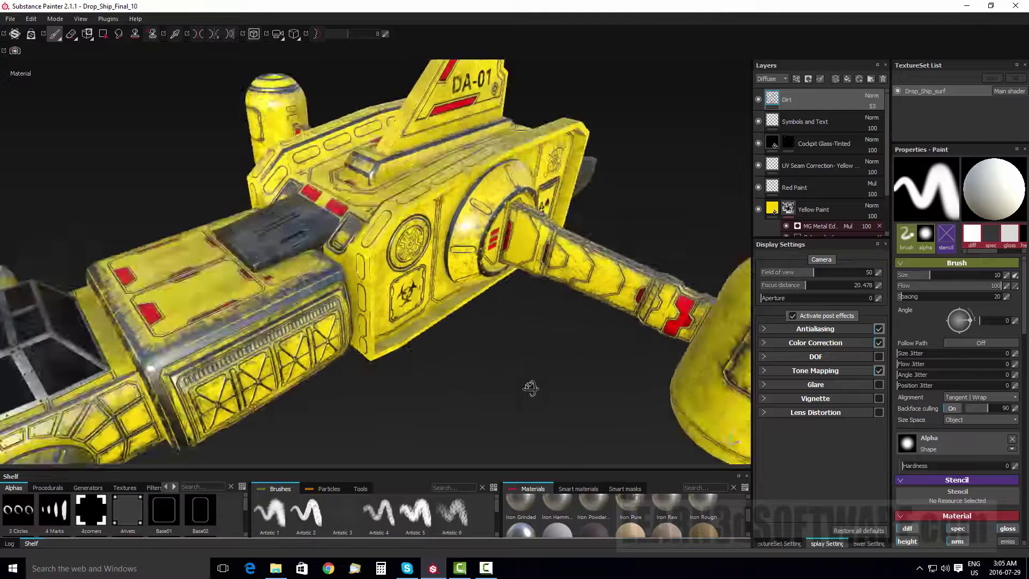
# - Orbit round to the ship's other side for a side view, then reposition and zoom out
pyautogui.keyDown('alt'); pyautogui.moveTo(530, 387); pyautogui.dragTo(181, 328); pyautogui.keyUp('alt')
pyautogui.moveTo(506, 355)
pyautogui.keyDown('alt'); pyautogui.mouseDown()
pyautogui.moveTo(455, 409)
pyautogui.moveTo(547, 372)
pyautogui.moveTo(345, 356)
pyautogui.moveTo(416, 374)
pyautogui.moveTo(563, 367)
pyautogui.moveTo(455, 382)
pyautogui.moveTo(646, 245)
pyautogui.moveTo(519, 340)
pyautogui.moveTo(506, 430)
pyautogui.moveTo(489, 401)
pyautogui.moveTo(385, 384)
pyautogui.moveTo(517, 367)
pyautogui.moveTo(579, 375)
pyautogui.moveTo(723, 427)
pyautogui.moveTo(755, 346)
pyautogui.moveTo(748, 370)
pyautogui.moveTo(475, 370)
pyautogui.moveTo(490, 361)
pyautogui.mouseUp(); pyautogui.keyUp('alt')
pyautogui.moveTo(552, 360)
pyautogui.keyDown('alt'); pyautogui.mouseDown(button='middle')
pyautogui.moveTo(539, 310)
pyautogui.moveTo(546, 367)
pyautogui.mouseUp(button='middle'); pyautogui.keyUp('alt')
pyautogui.keyDown('alt'); pyautogui.moveTo(562, 382); pyautogui.dragTo(561, 310, button='right'); pyautogui.keyUp('alt')
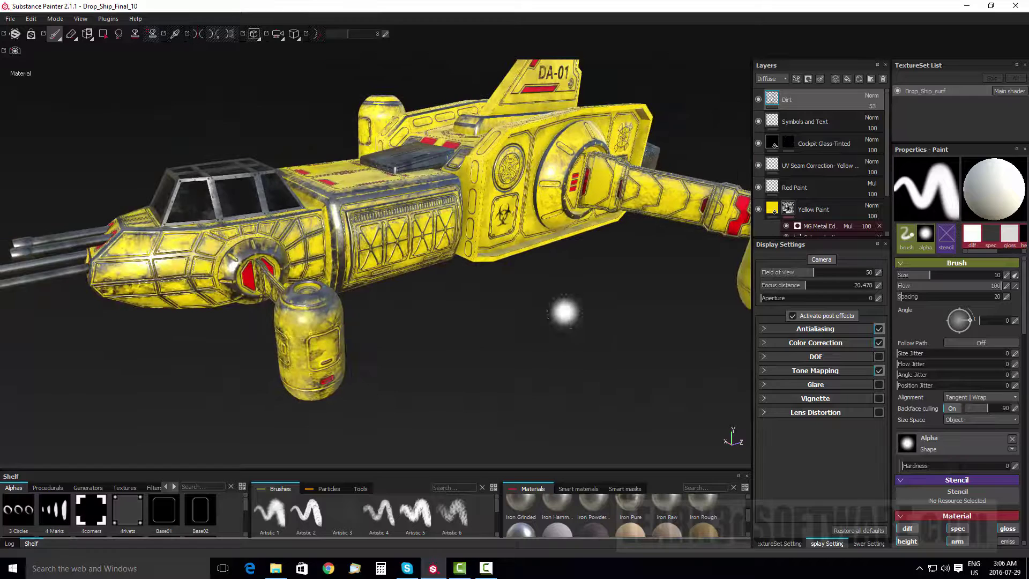
pyautogui.keyDown('alt'); pyautogui.moveTo(564, 313); pyautogui.dragTo(569, 335); pyautogui.keyUp('alt')
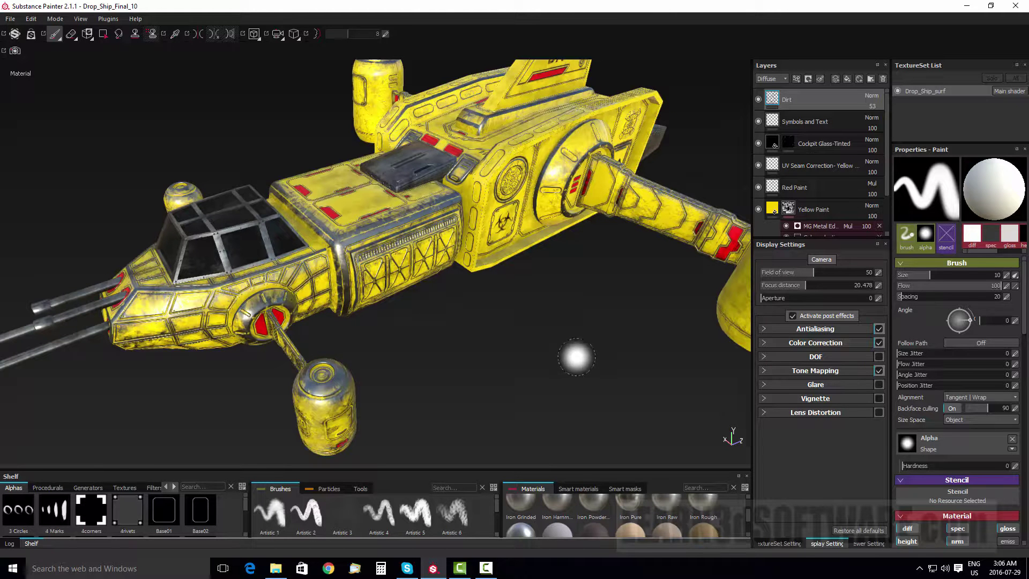
# - Swing round to the ship's rear, close in on the fuel canister, then take a high three-quarter view
pyautogui.keyDown('alt'); pyautogui.moveTo(569, 357); pyautogui.dragTo(546, 293); pyautogui.keyUp('alt')
pyautogui.scroll(3, 568, 300)
pyautogui.moveTo(608, 287)
pyautogui.keyDown('alt'); pyautogui.mouseDown()
pyautogui.moveTo(348, 283)
pyautogui.moveTo(337, 299)
pyautogui.moveTo(489, 311)
pyautogui.moveTo(474, 261)
pyautogui.moveTo(555, 333)
pyautogui.mouseUp(); pyautogui.keyUp('alt')
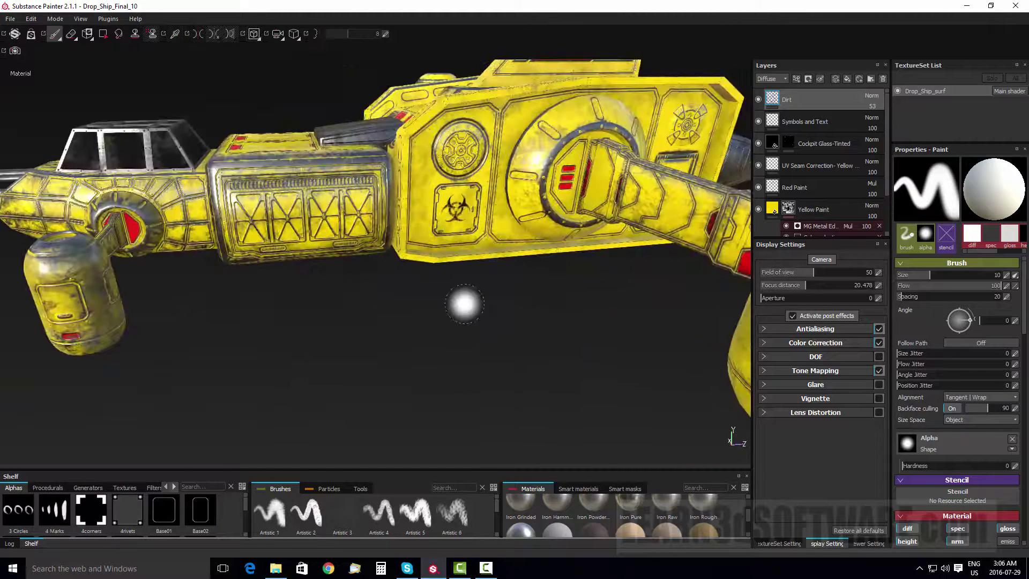
pyautogui.keyDown('alt'); pyautogui.moveTo(455, 301); pyautogui.dragTo(535, 338); pyautogui.keyUp('alt')
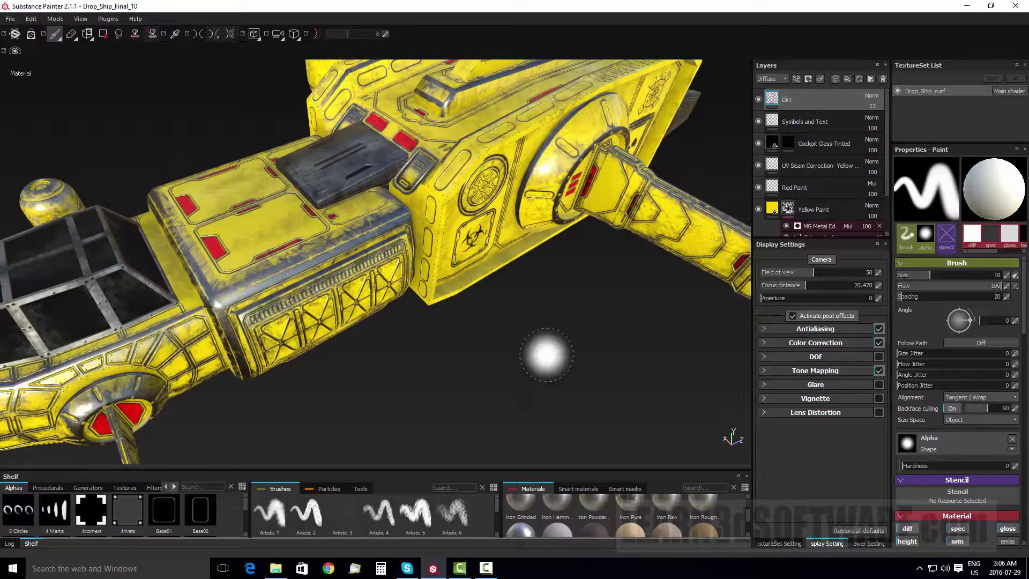
# - Orbit close along the side hull, engine, cockpit and fuel tank, ending on the ship's side
pyautogui.moveTo(500, 364)
pyautogui.keyDown('alt'); pyautogui.mouseDown()
pyautogui.moveTo(487, 316)
pyautogui.moveTo(533, 284)
pyautogui.moveTo(523, 307)
pyautogui.moveTo(496, 315)
pyautogui.mouseUp(); pyautogui.keyUp('alt')
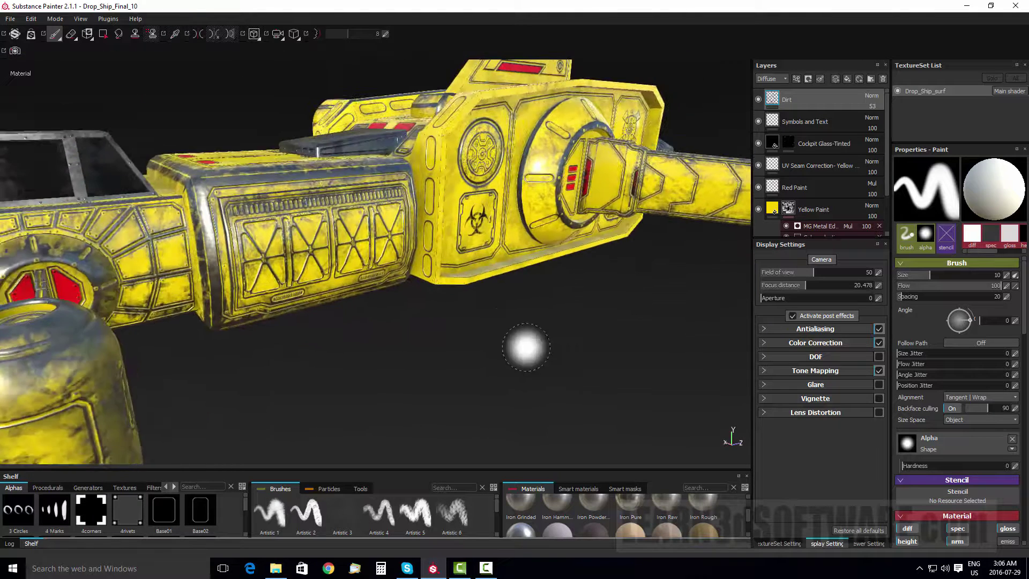
pyautogui.keyDown('alt'); pyautogui.moveTo(525, 348); pyautogui.dragTo(522, 287); pyautogui.keyUp('alt')
pyautogui.moveTo(597, 322)
pyautogui.keyDown('alt'); pyautogui.mouseDown()
pyautogui.moveTo(512, 348)
pyautogui.moveTo(443, 349)
pyautogui.moveTo(570, 341)
pyautogui.mouseUp(); pyautogui.keyUp('alt')
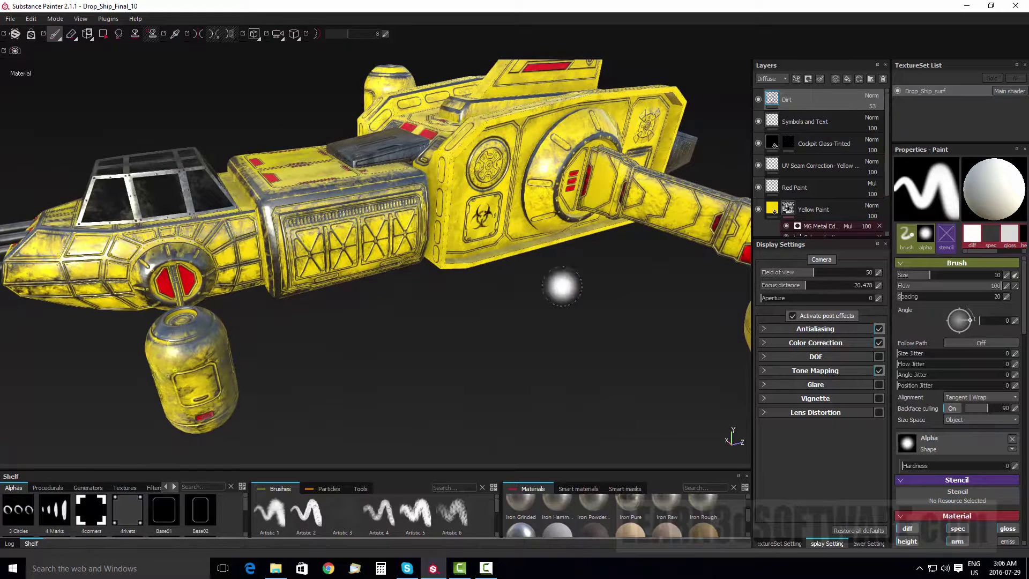
pyautogui.keyDown('alt'); pyautogui.moveTo(667, 273); pyautogui.dragTo(440, 265); pyautogui.keyUp('alt')
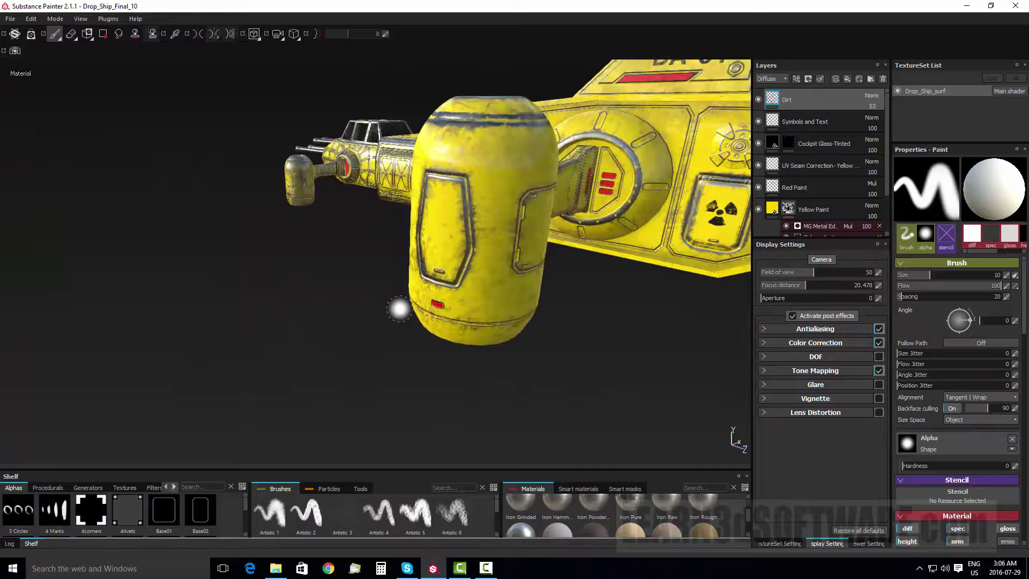
pyautogui.moveTo(340, 305)
pyautogui.keyDown('alt'); pyautogui.mouseDown()
pyautogui.moveTo(401, 323)
pyautogui.moveTo(544, 321)
pyautogui.moveTo(596, 300)
pyautogui.moveTo(565, 268)
pyautogui.mouseUp(); pyautogui.keyUp('alt')
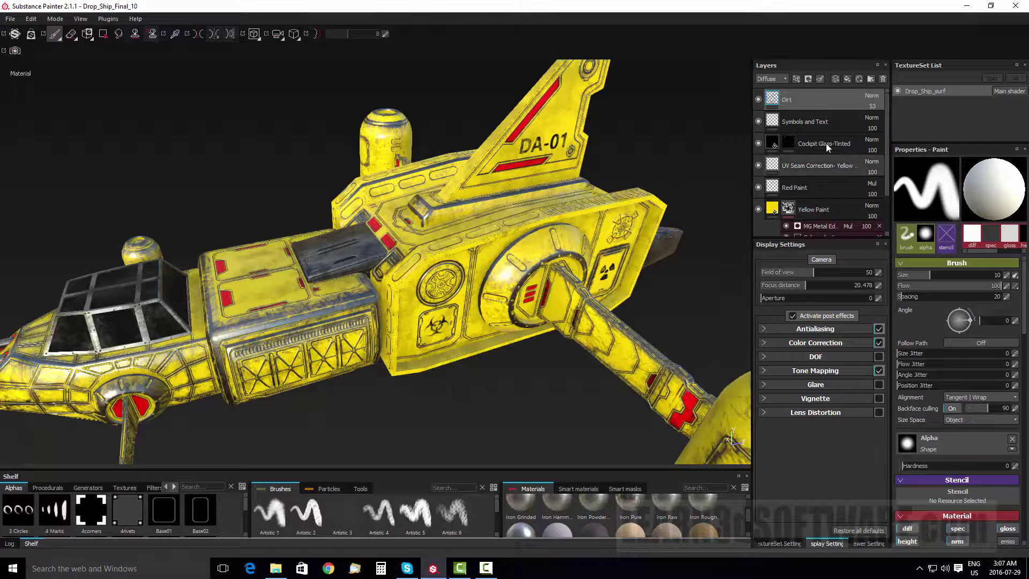
# - Scroll the Layers panel to show Metal Base and Layer 1, then orbit from below to a flatter side view
pyautogui.moveTo(886, 105); pyautogui.dragTo(885, 158)
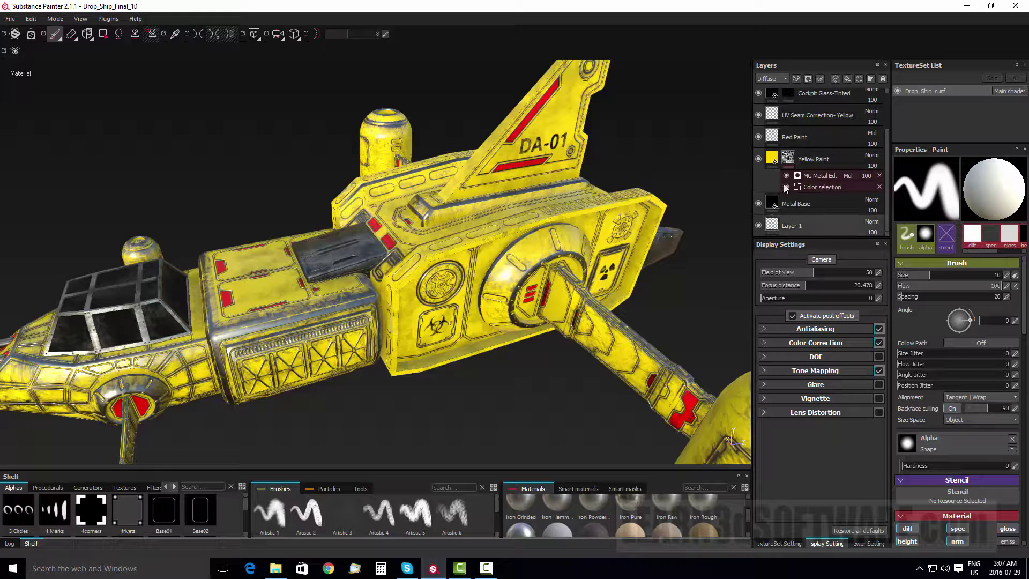
pyautogui.moveTo(456, 407)
pyautogui.keyDown('alt'); pyautogui.mouseDown()
pyautogui.moveTo(482, 405)
pyautogui.moveTo(561, 291)
pyautogui.moveTo(541, 357)
pyautogui.moveTo(518, 379)
pyautogui.mouseUp(); pyautogui.keyUp('alt')
pyautogui.keyDown('alt'); pyautogui.moveTo(579, 402); pyautogui.dragTo(578, 212); pyautogui.keyUp('alt')
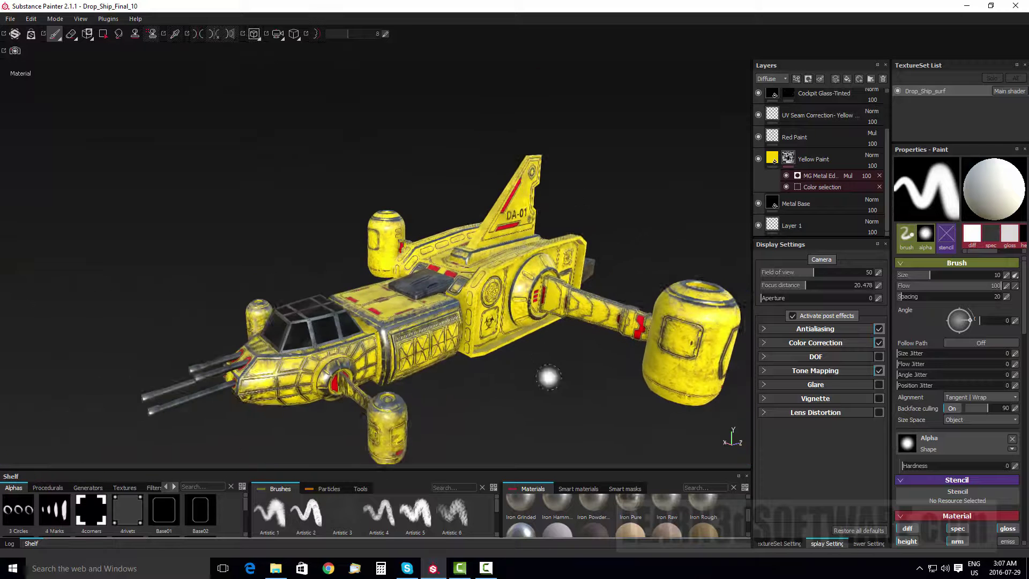
pyautogui.keyDown('alt'); pyautogui.moveTo(550, 377); pyautogui.dragTo(501, 278); pyautogui.keyUp('alt')
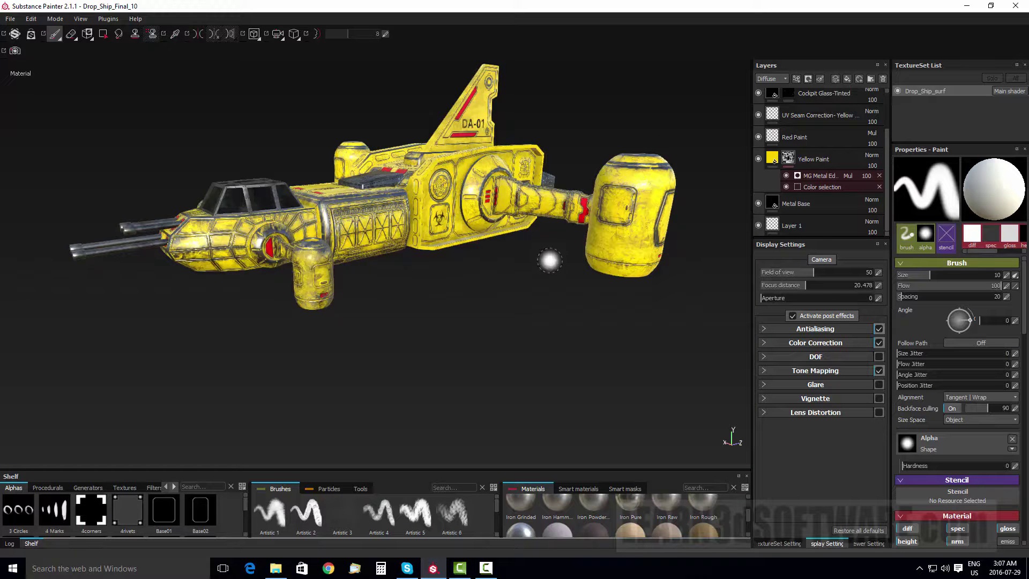
# - Tilt toward a top-down angle, close in on the round pod, then zoom out to frame the whole ship
pyautogui.moveTo(530, 298)
pyautogui.keyDown('alt'); pyautogui.mouseDown()
pyautogui.moveTo(509, 316)
pyautogui.moveTo(512, 368)
pyautogui.moveTo(505, 270)
pyautogui.mouseUp(); pyautogui.keyUp('alt')
pyautogui.keyDown('alt'); pyautogui.moveTo(505, 270); pyautogui.dragTo(516, 370, button='right'); pyautogui.keyUp('alt')
pyautogui.moveTo(687, 168)
pyautogui.keyDown('alt'); pyautogui.mouseDown()
pyautogui.moveTo(365, 173)
pyautogui.moveTo(565, 370)
pyautogui.mouseUp(); pyautogui.keyUp('alt')
pyautogui.keyDown('alt'); pyautogui.moveTo(571, 372); pyautogui.dragTo(553, 257, button='right'); pyautogui.keyUp('alt')
pyautogui.keyDown('alt'); pyautogui.moveTo(544, 351); pyautogui.dragTo(539, 281, button='right'); pyautogui.keyUp('alt')
pyautogui.keyDown('alt'); pyautogui.moveTo(539, 281); pyautogui.dragTo(535, 328); pyautogui.keyUp('alt')
pyautogui.moveTo(531, 290)
pyautogui.keyDown('alt'); pyautogui.mouseDown()
pyautogui.moveTo(544, 305)
pyautogui.moveTo(533, 315)
pyautogui.moveTo(547, 361)
pyautogui.moveTo(530, 331)
pyautogui.mouseUp(); pyautogui.keyUp('alt')
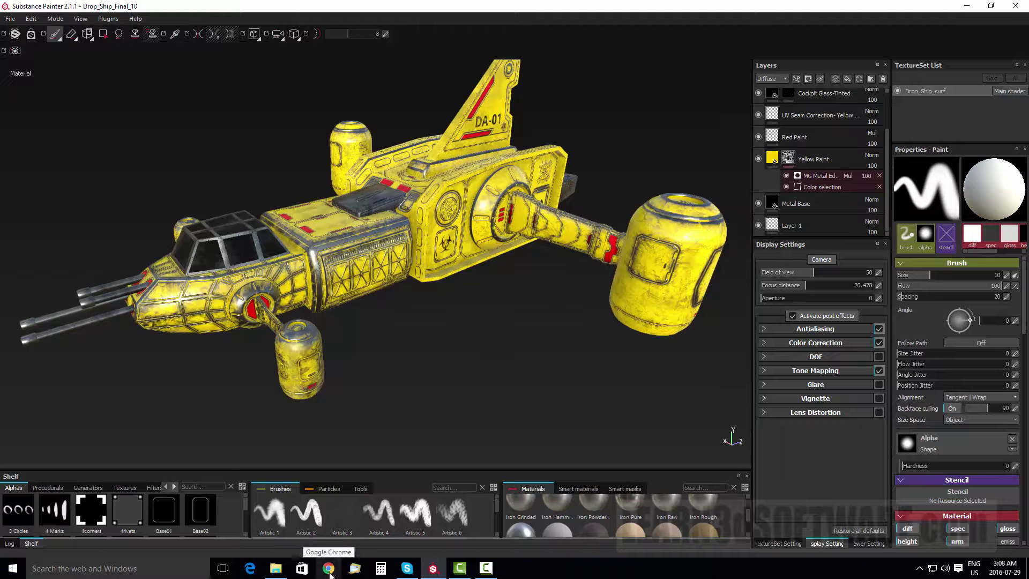
pyautogui.click(250, 568)
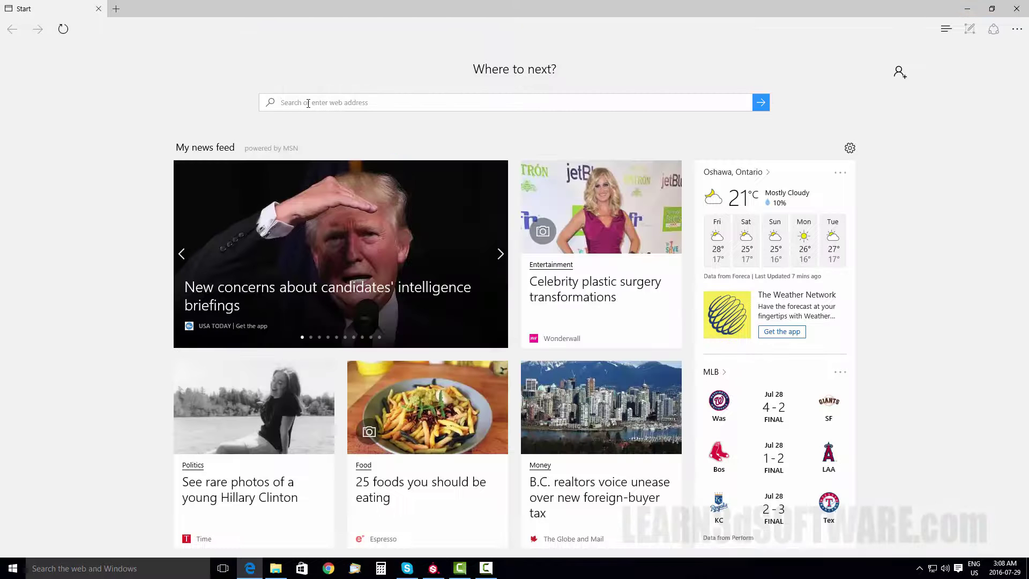
pyautogui.click(308, 103)
pyautogui.write('www')
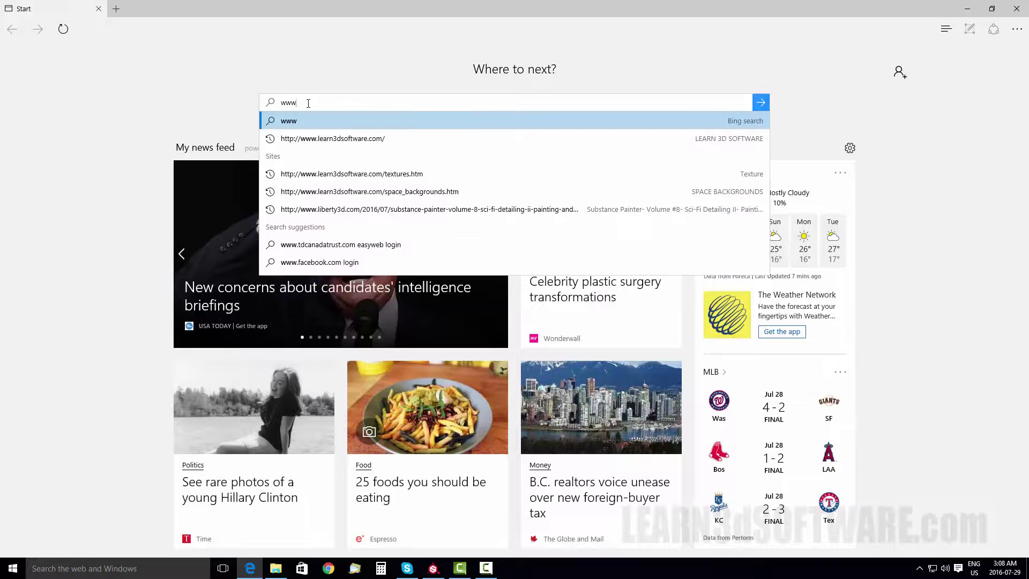
pyautogui.write('.learn')
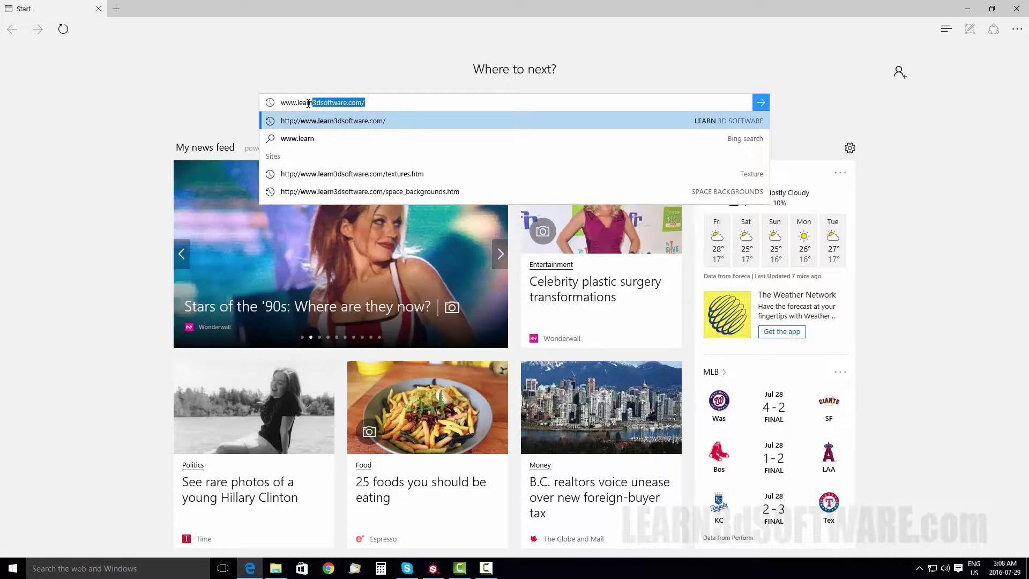
pyautogui.press('Return')
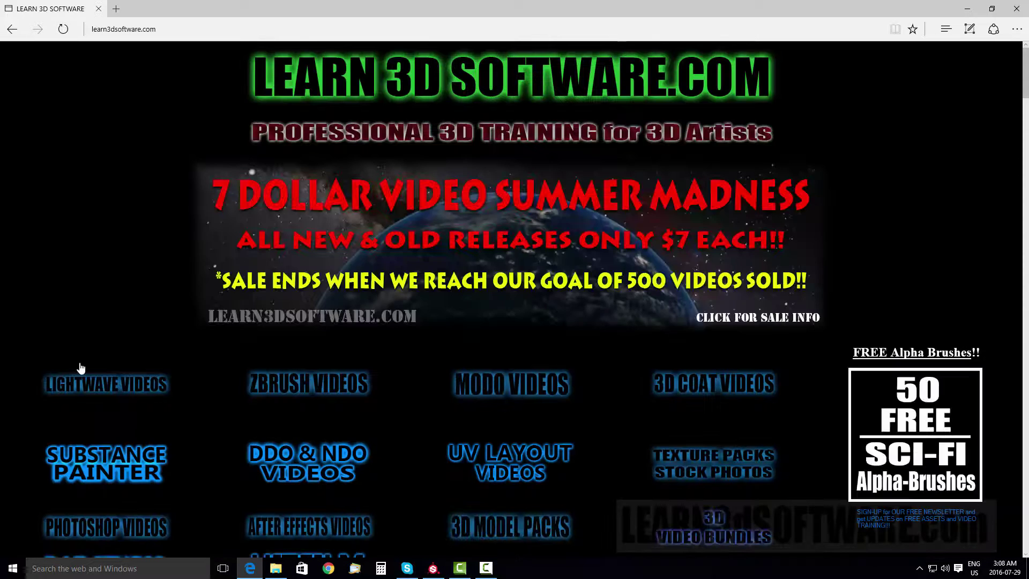
pyautogui.click(124, 467)
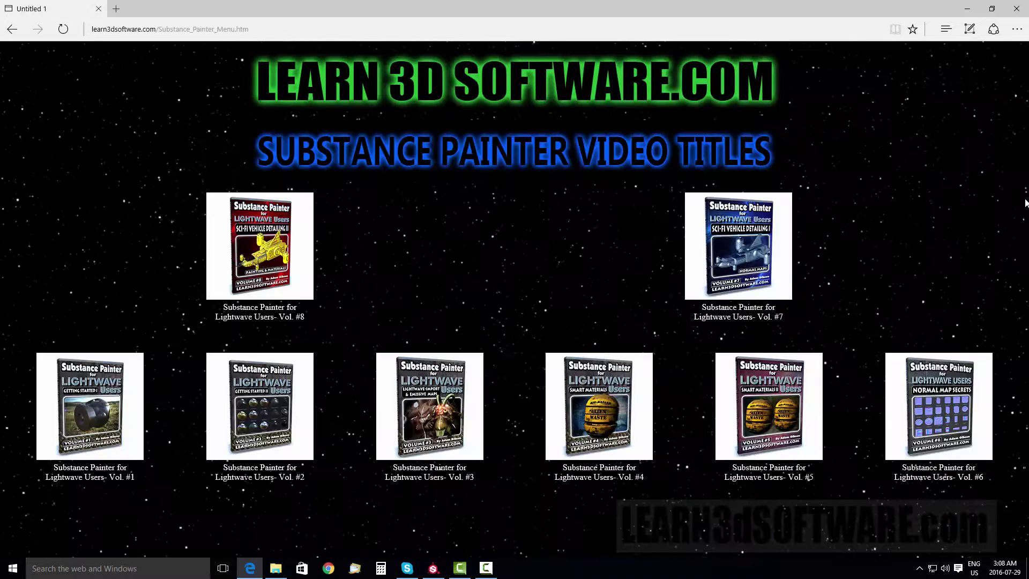
# - Open and scroll the Vol. #7 page, then return to the titles list and open Vol. #8
pyautogui.click(756, 254)
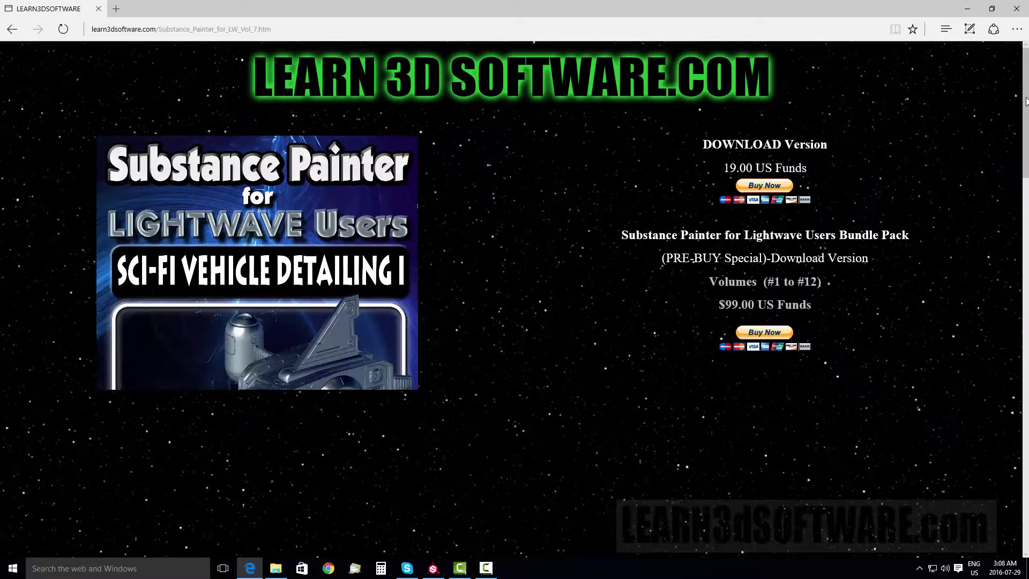
pyautogui.moveTo(1026, 100)
pyautogui.mouseDown()
pyautogui.moveTo(1026, 378)
pyautogui.moveTo(1026, 86)
pyautogui.mouseUp()
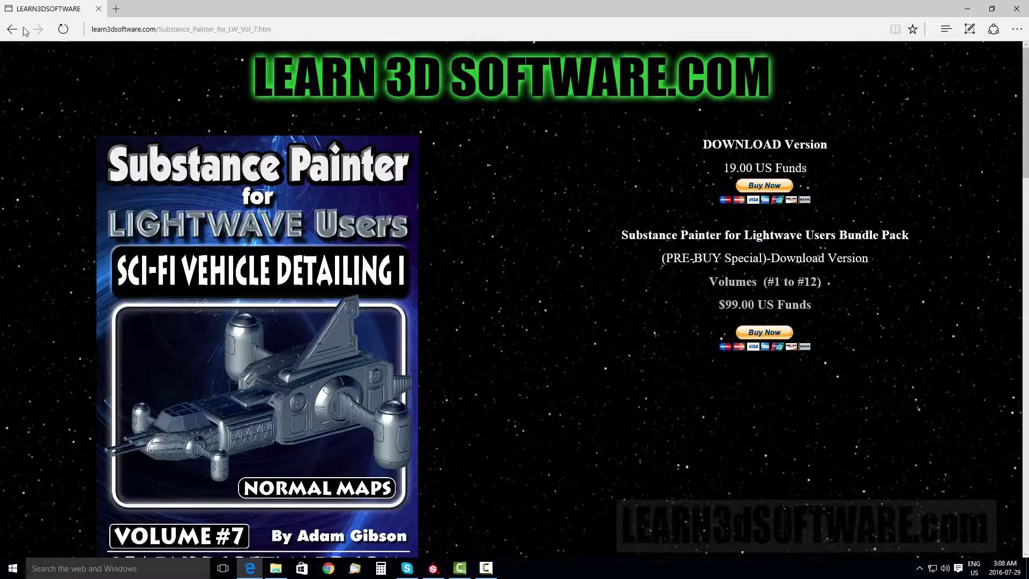
pyautogui.click(12, 29)
pyautogui.click(257, 224)
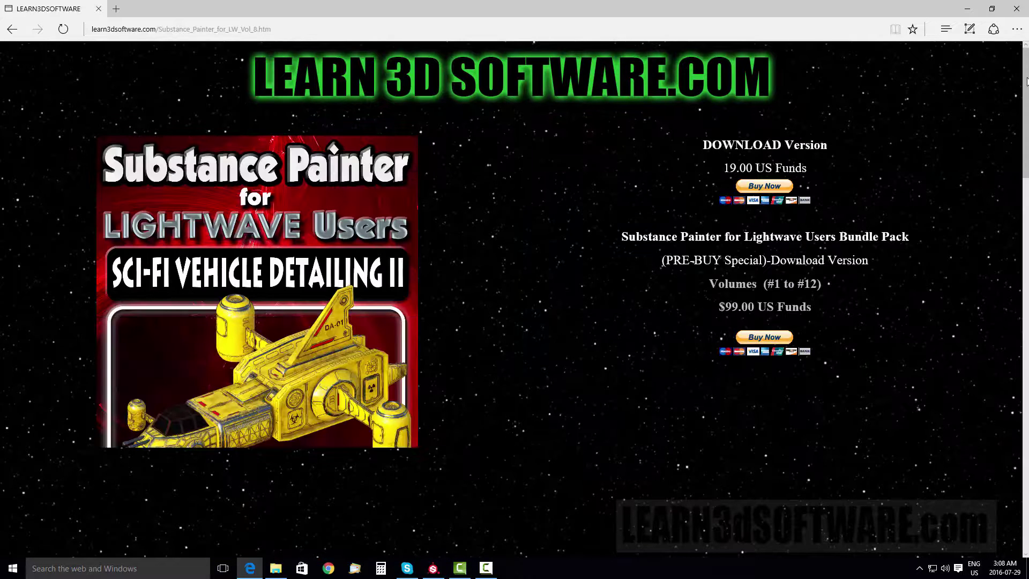
# - Scroll down the Vol. #8 page to the drop ship screenshots and the Table of Contents
pyautogui.moveTo(1026, 80); pyautogui.dragTo(997, 361)
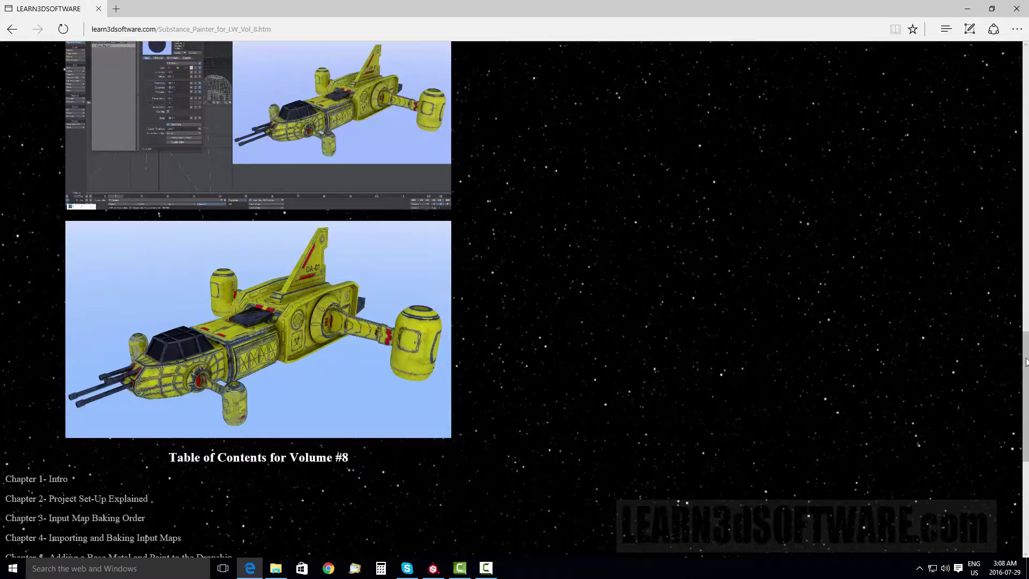
pyautogui.moveTo(1025, 362); pyautogui.dragTo(998, 339)
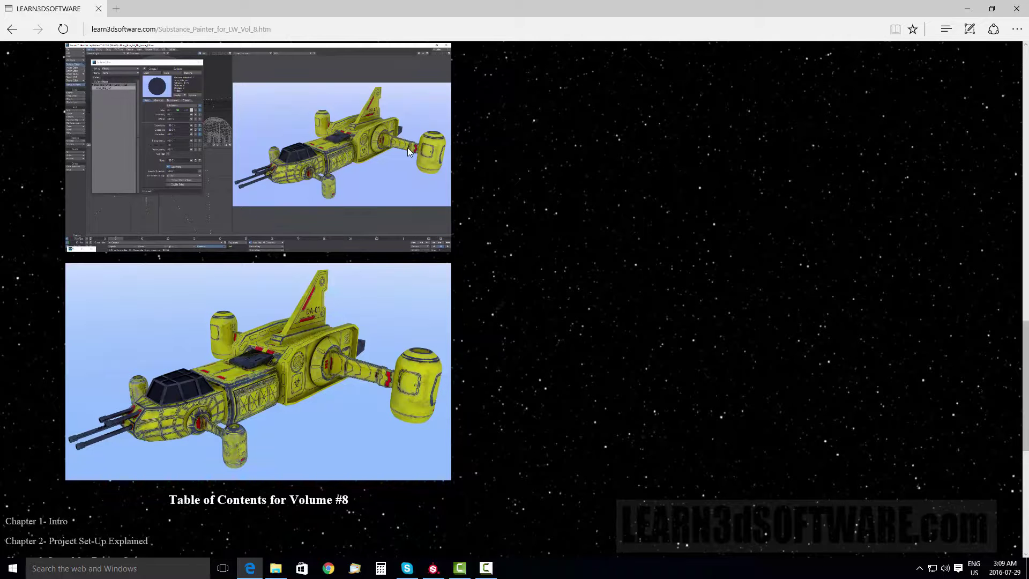
# - Scroll back to the top of the Vol. #8 page to show the cover and pricing
pyautogui.moveTo(1027, 352); pyautogui.dragTo(1025, 81)
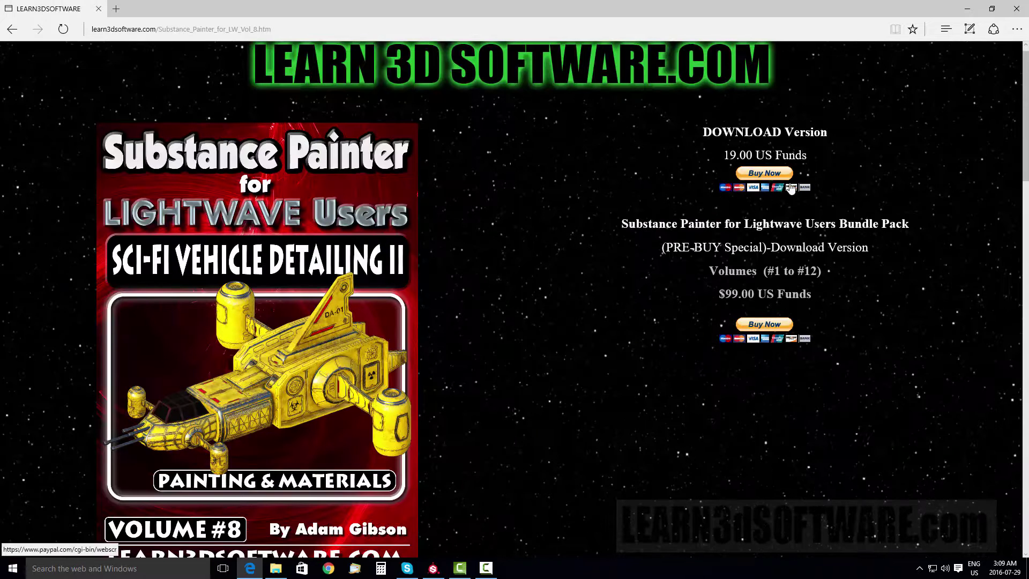